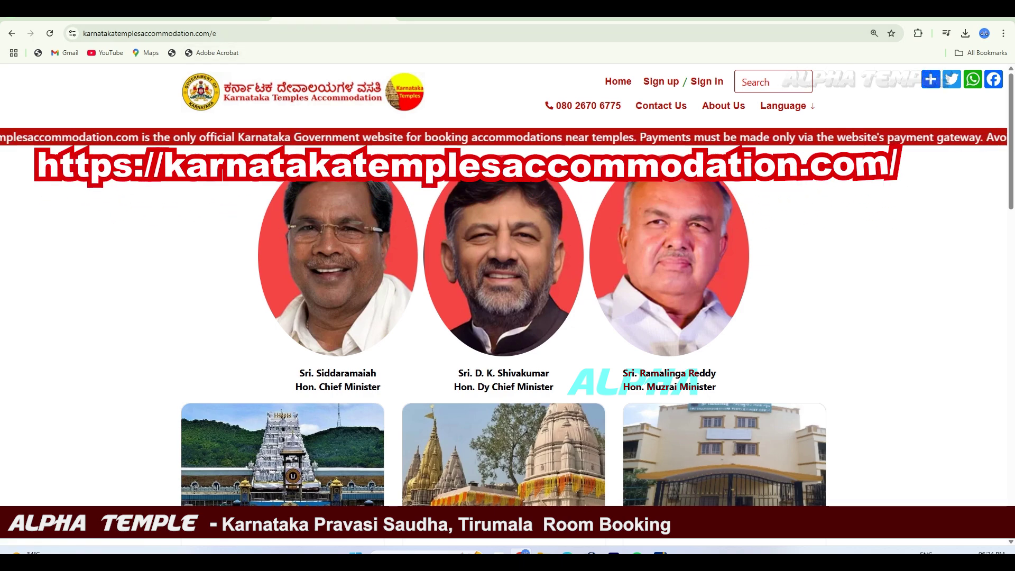
- Set the site language to English and open the booking page for Karnataka Pravasi Saudha, Tirumala
click(783, 105)
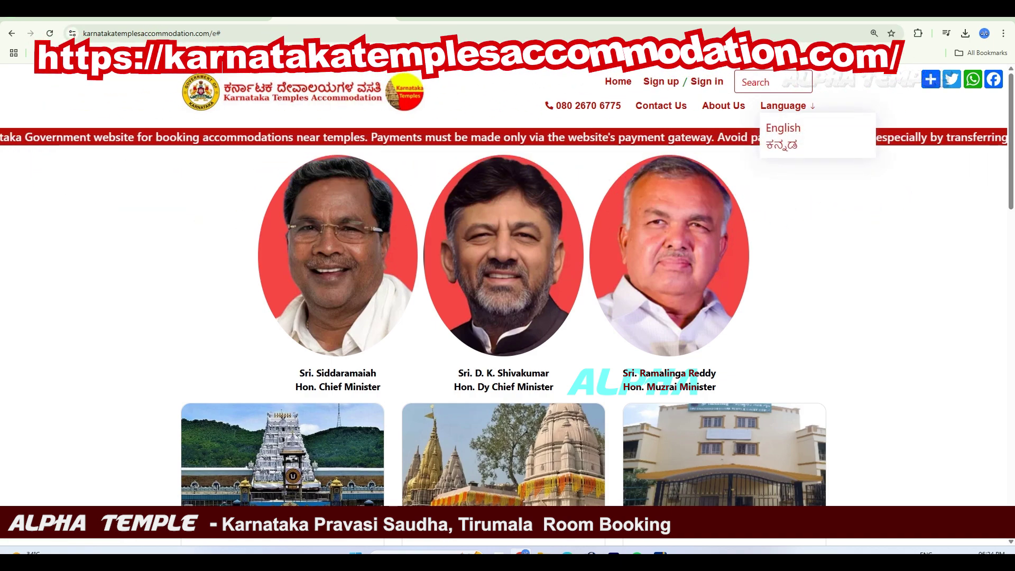
click(782, 143)
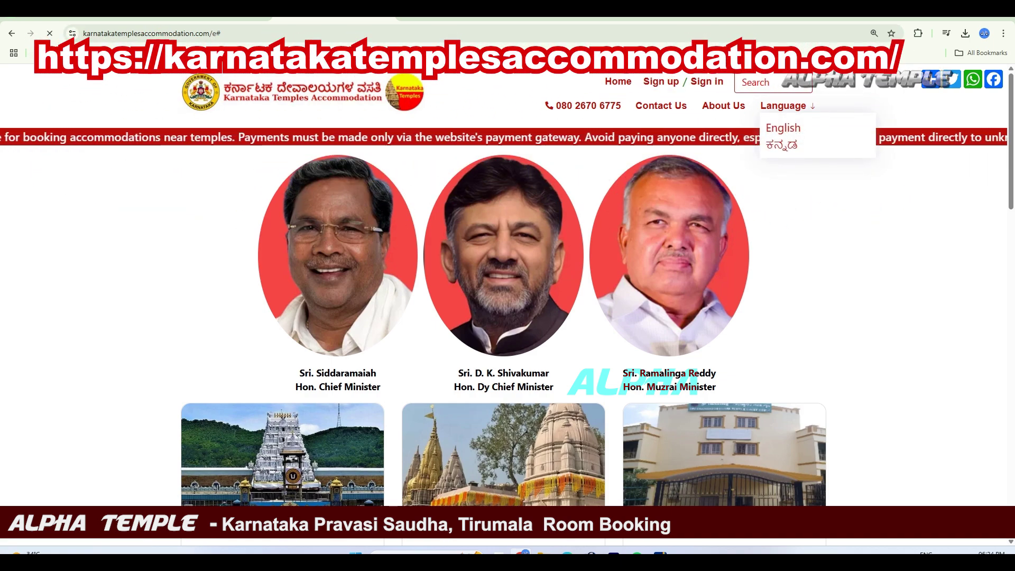
scroll(503, 285, down, 2)
scroll(503, 286, down, 2)
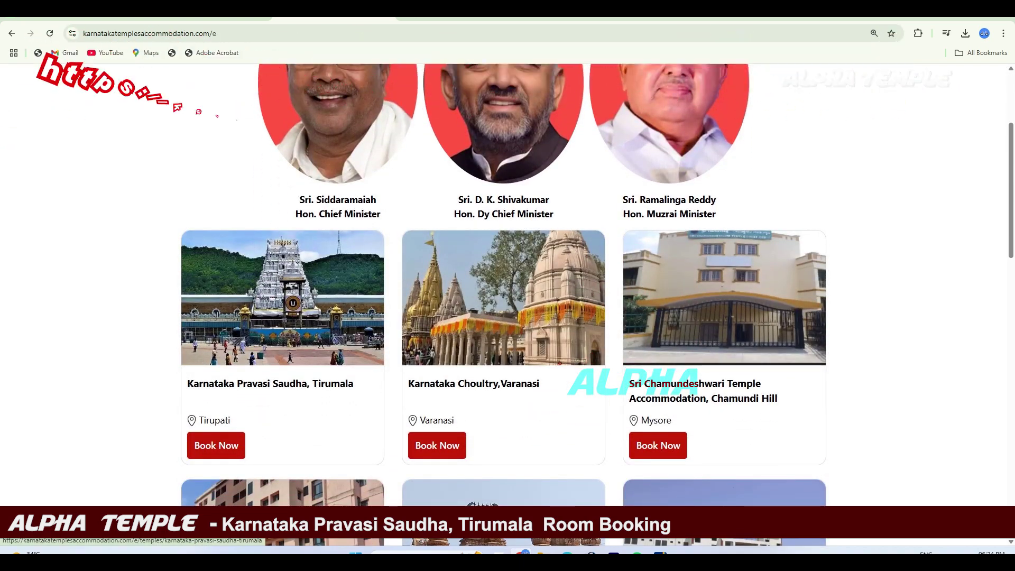
click(217, 445)
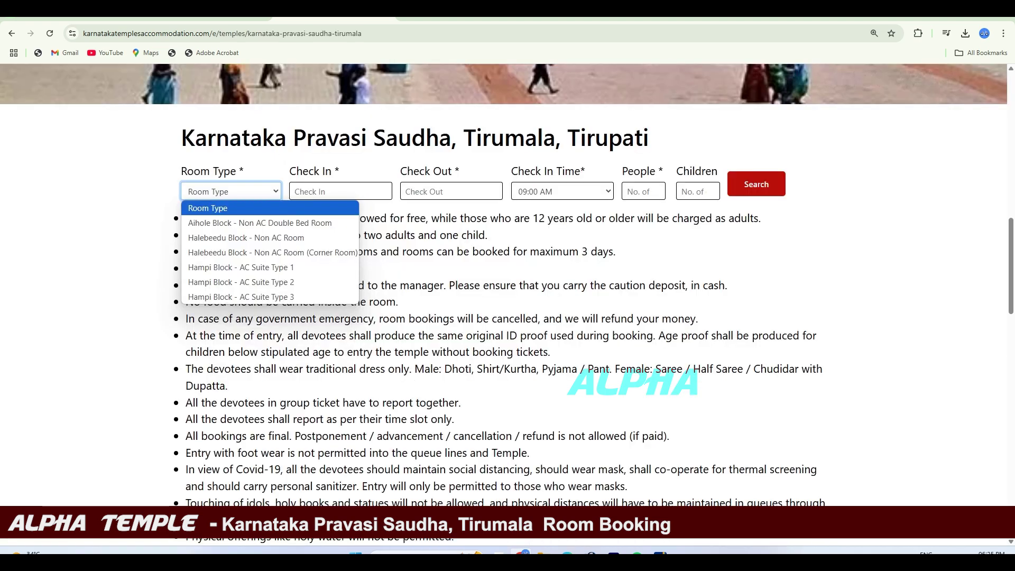
- Choose the Aihole Block - Non AC Double Bed Room and browse its check-in availability month by month from March 2025 onward
click(260, 223)
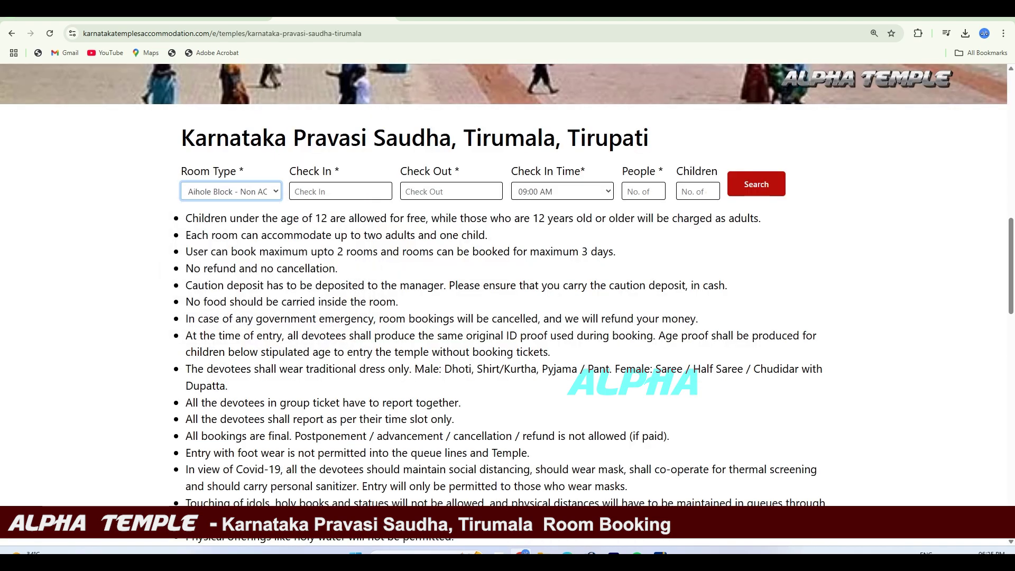
click(341, 191)
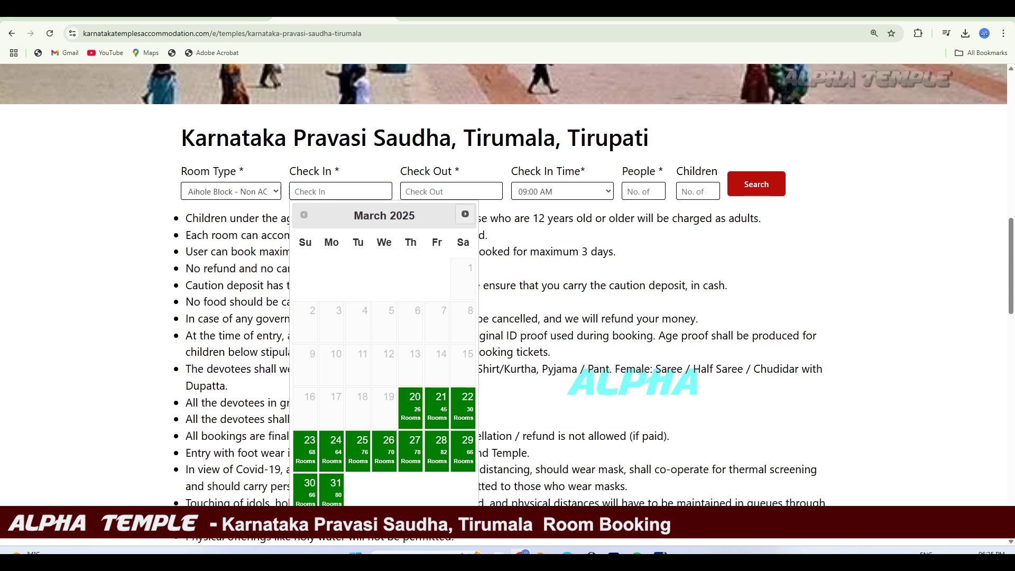
click(466, 214)
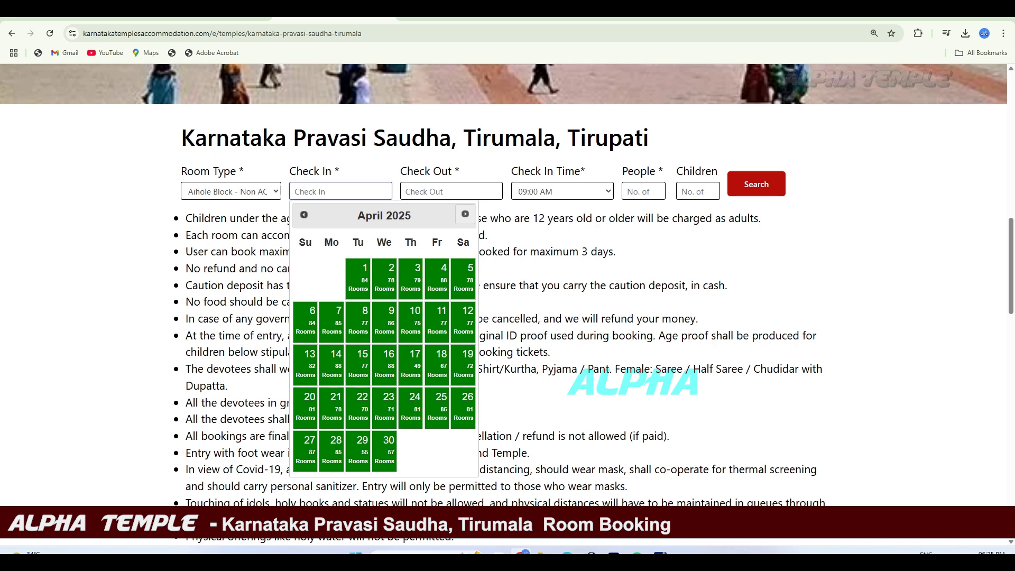
click(465, 214)
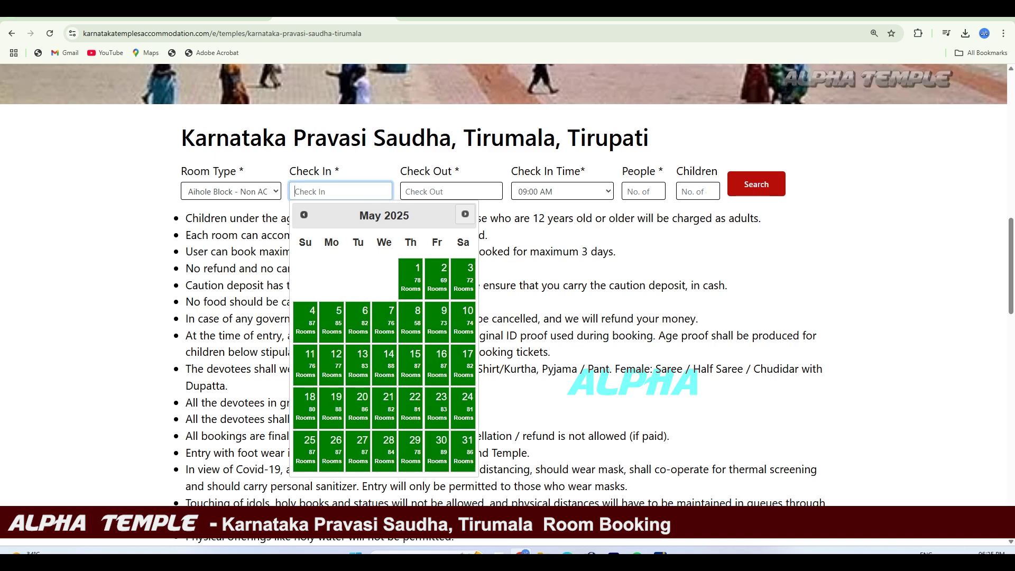
click(465, 214)
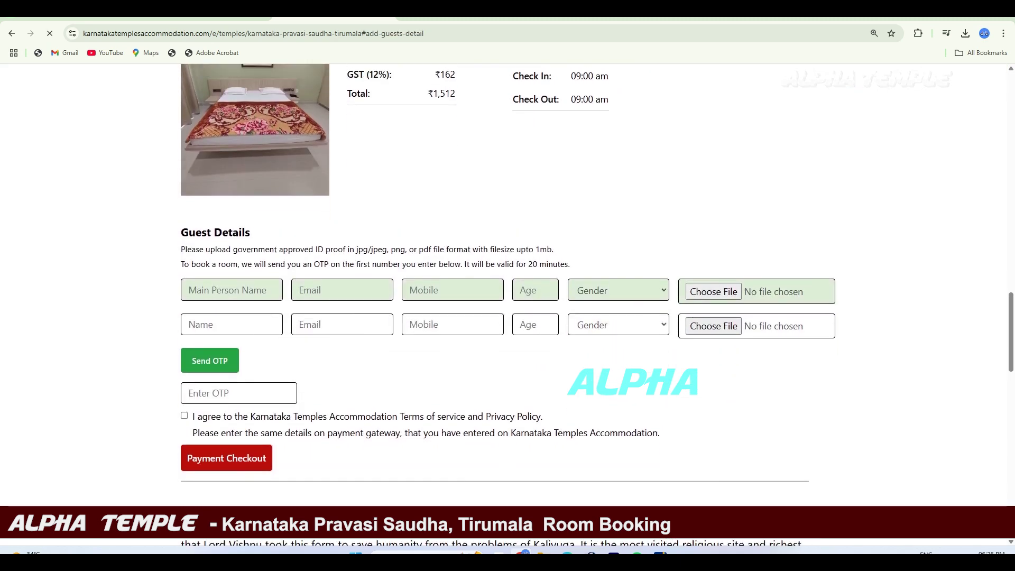
- Review the Aihole Block price breakup, and change the room type to Halebeedu Block - Non AC Room
scroll(507, 285, up, 1)
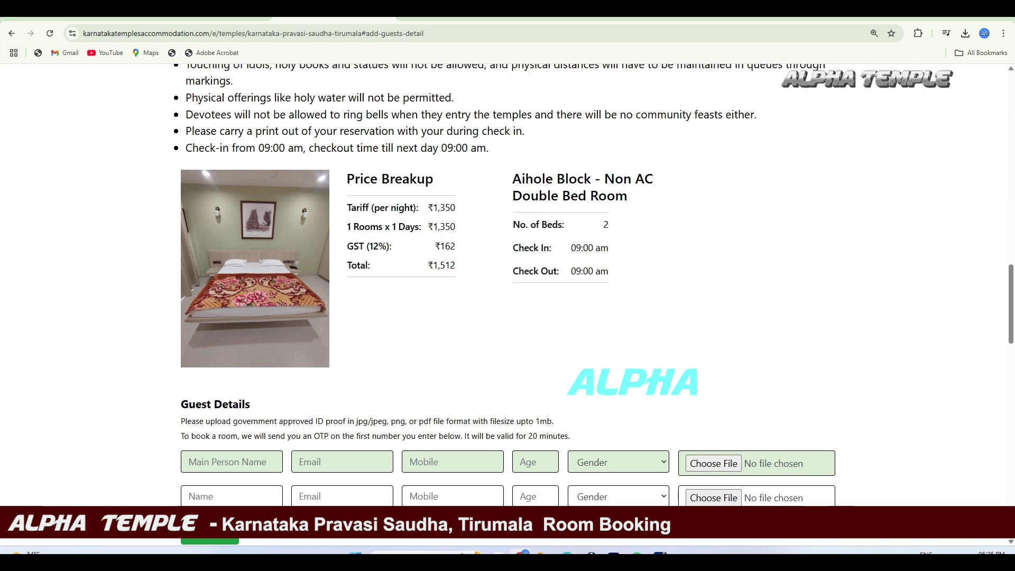
scroll(507, 285, up, 8)
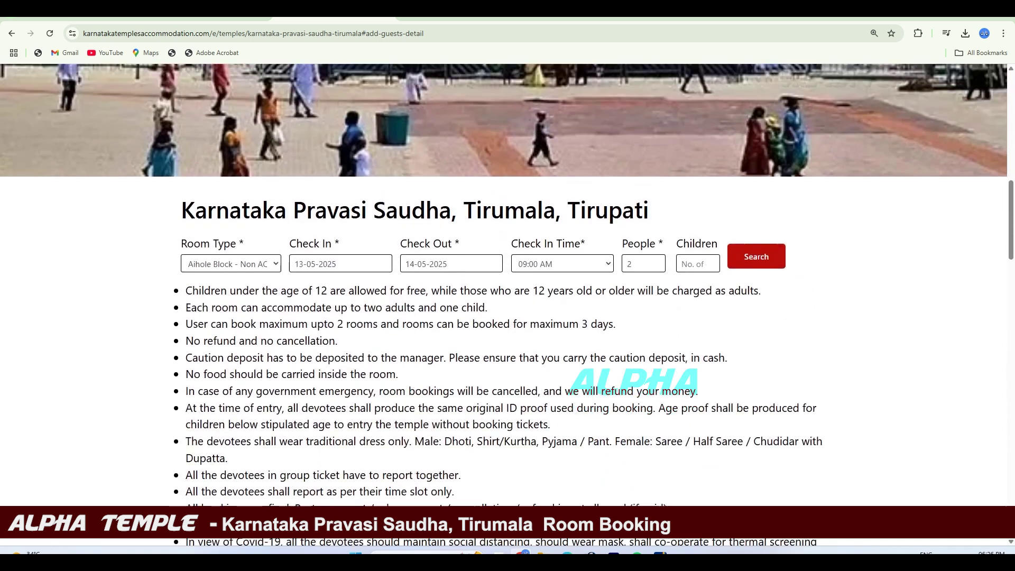
click(231, 263)
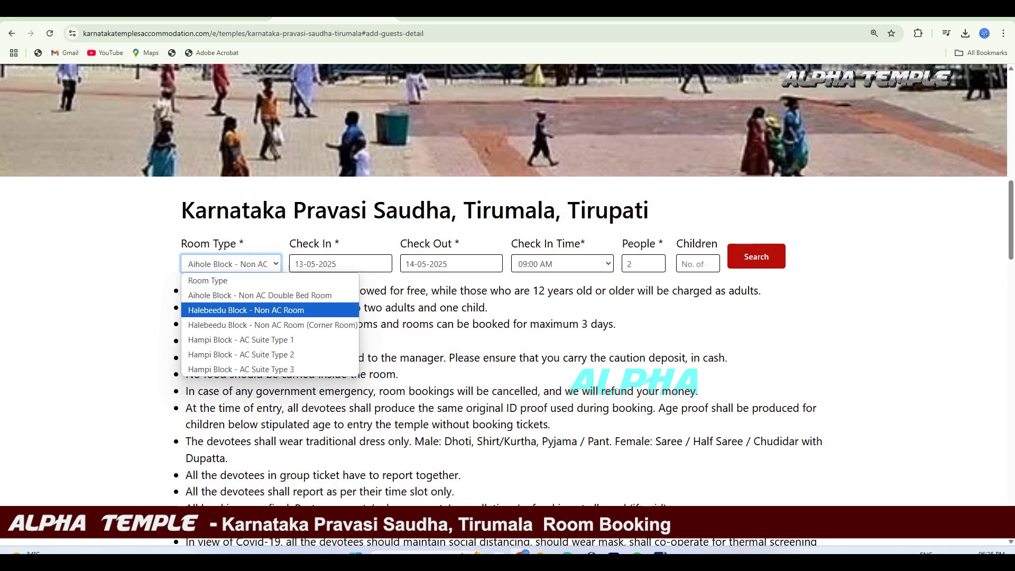
key(Return)
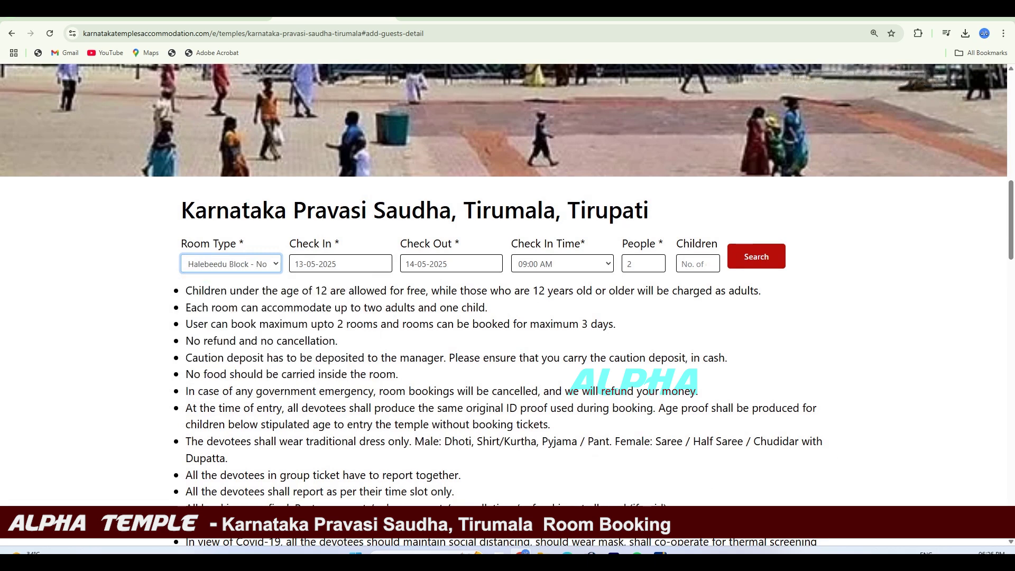
- Check the room's availability from March to June 2025 and set the check-in date to 10-06-2025
click(337, 264)
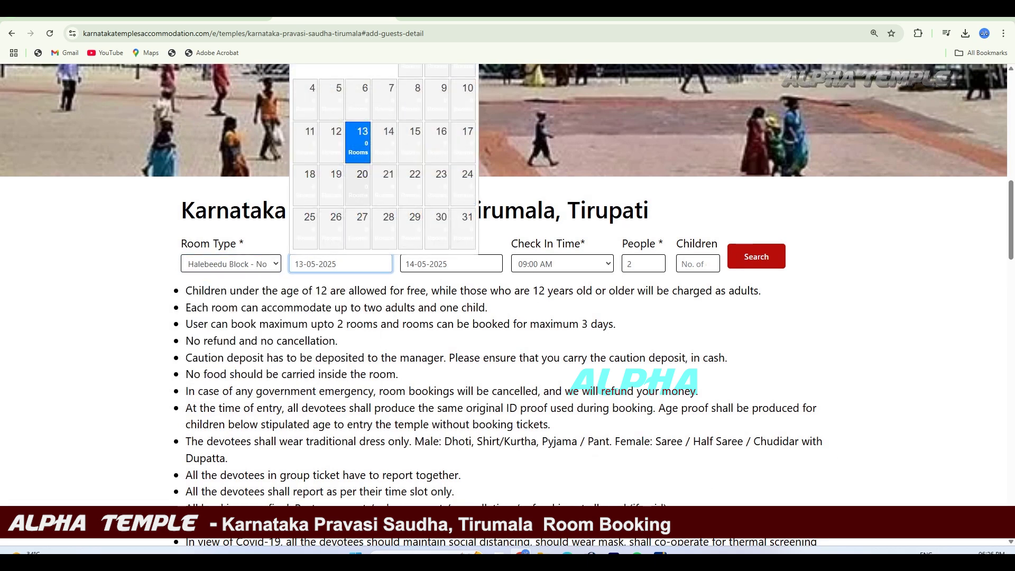
scroll(336, 264, up, 2)
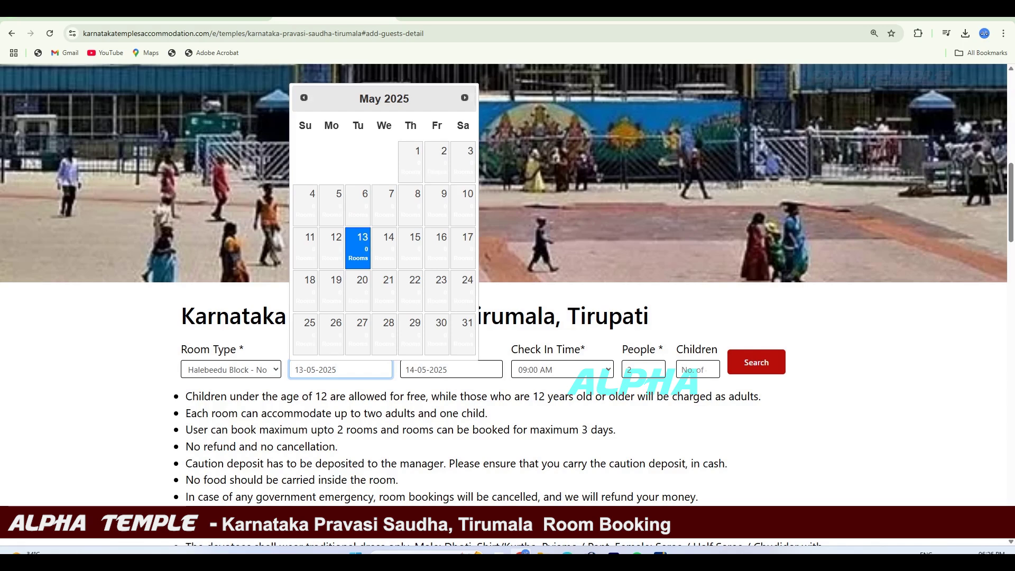
click(303, 97)
click(304, 98)
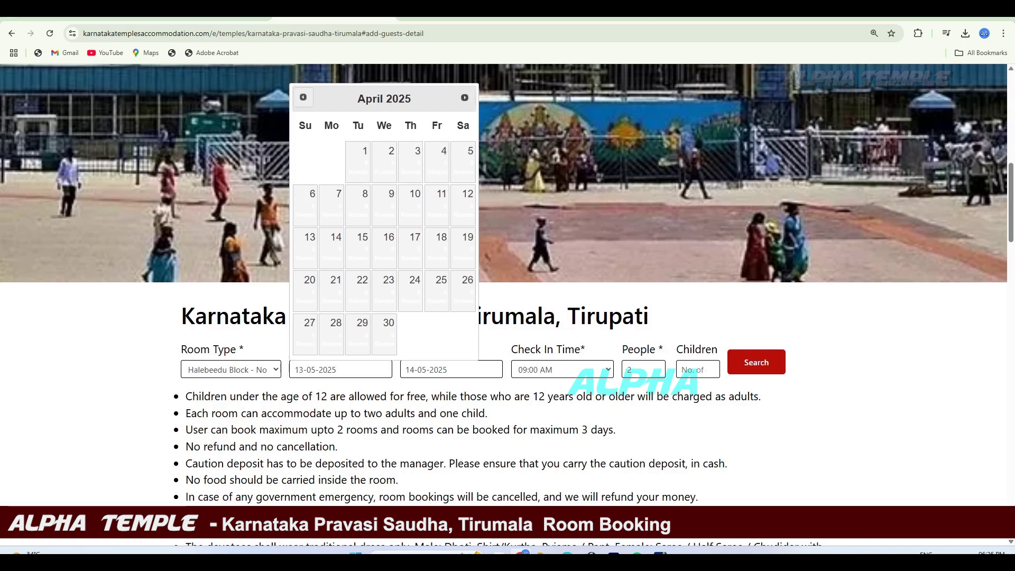
click(303, 97)
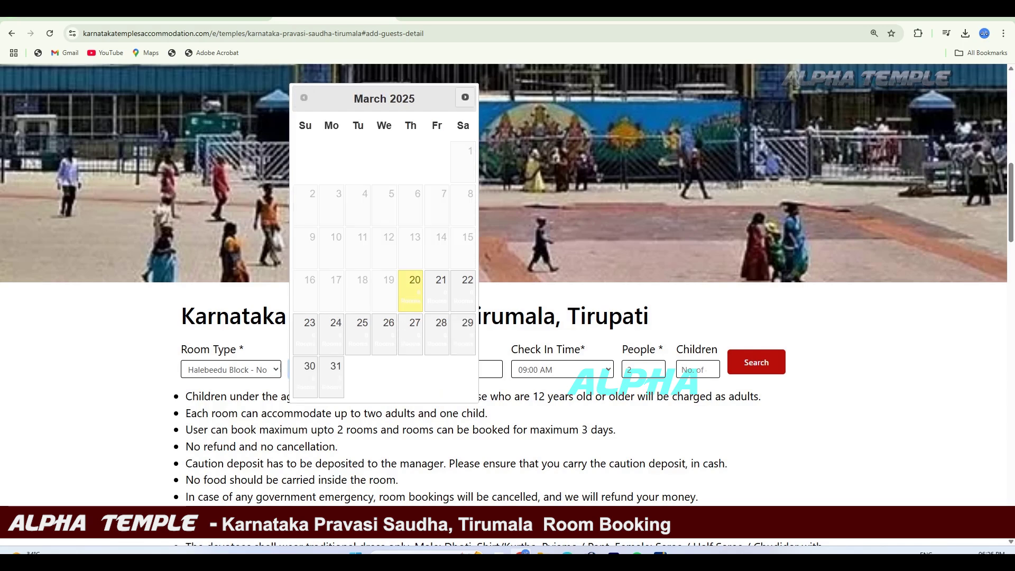
click(464, 97)
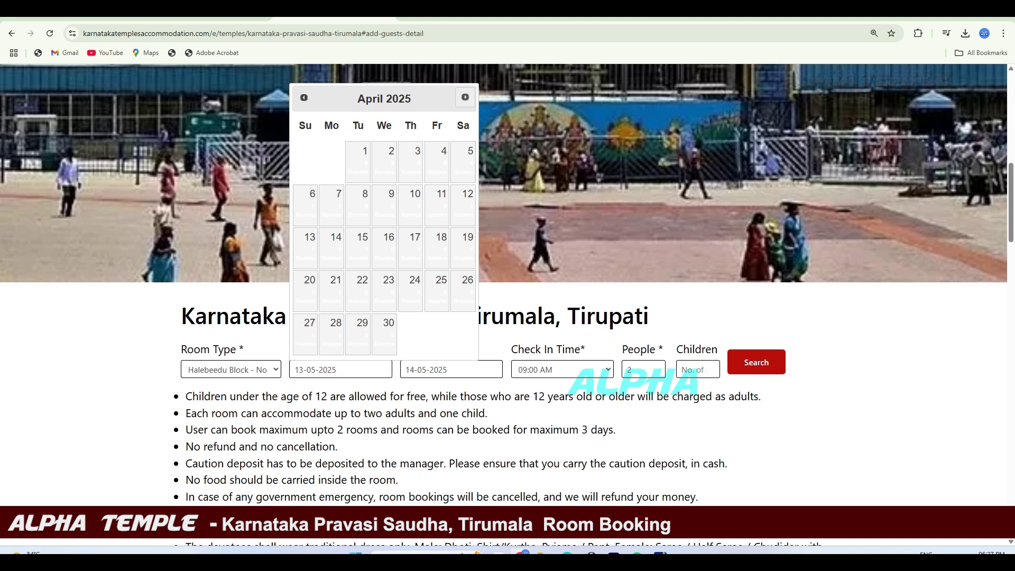
click(464, 97)
click(465, 97)
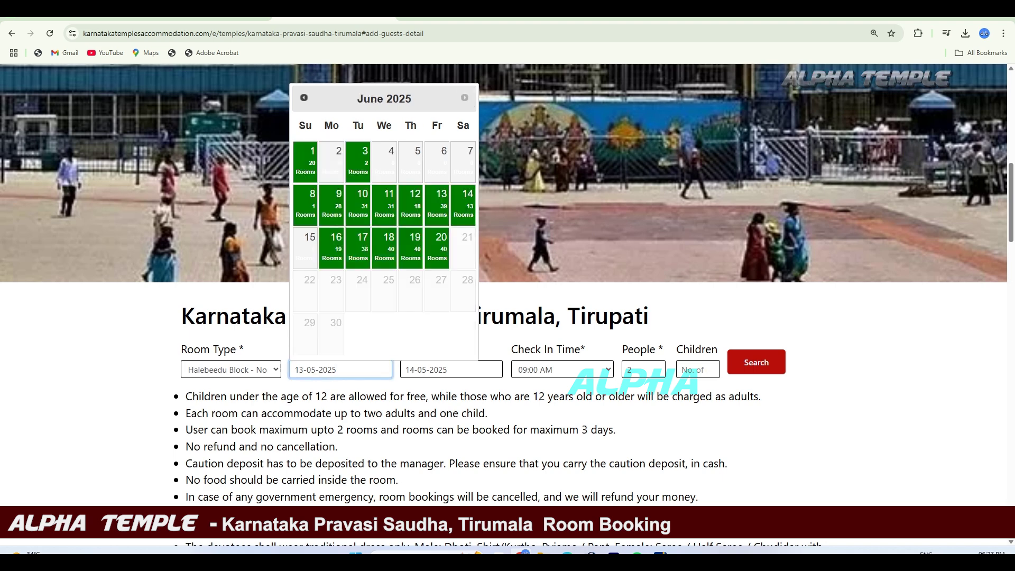
click(436, 248)
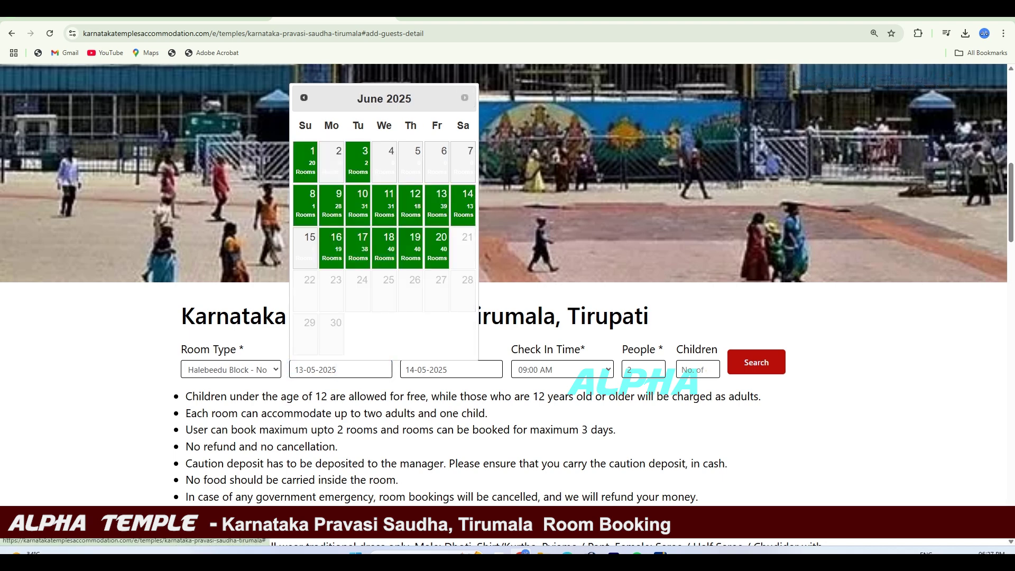
click(357, 205)
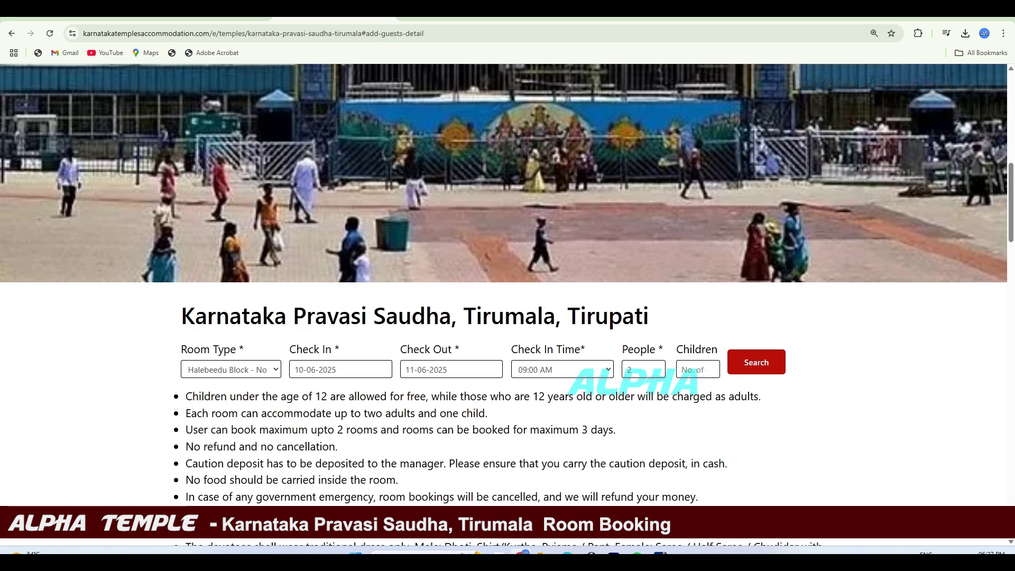
- Search for the Halebeedu Block room on the chosen dates and highlight the total in its price breakup
click(757, 362)
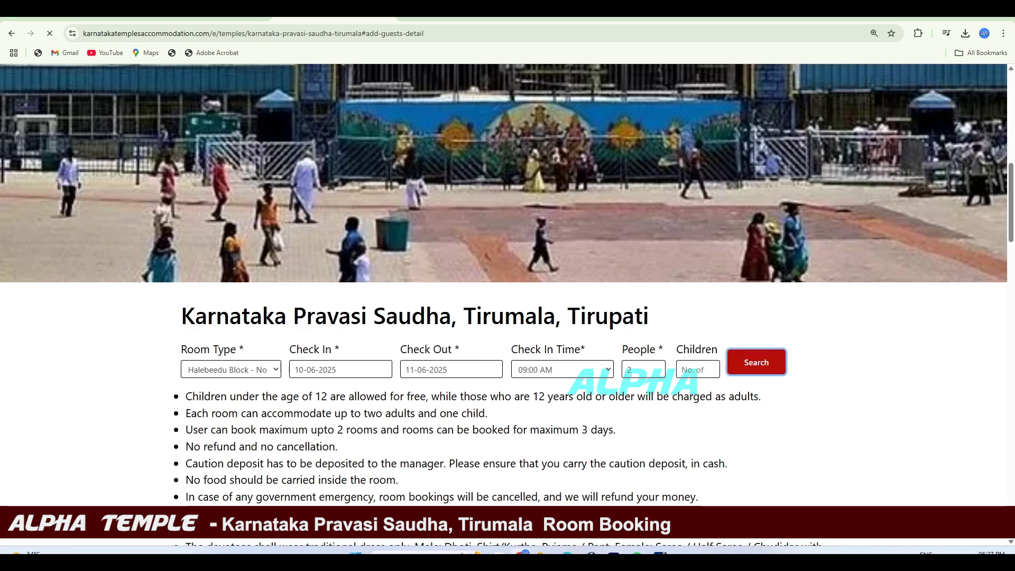
scroll(507, 285, down, 2)
scroll(507, 286, up, 6)
scroll(507, 285, up, 2)
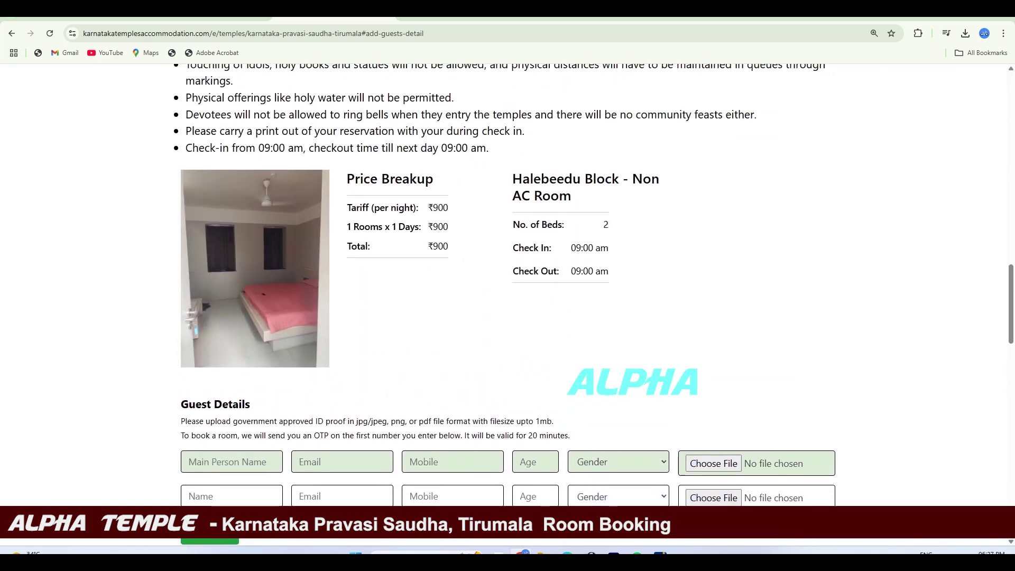
drag(449, 246, 427, 246)
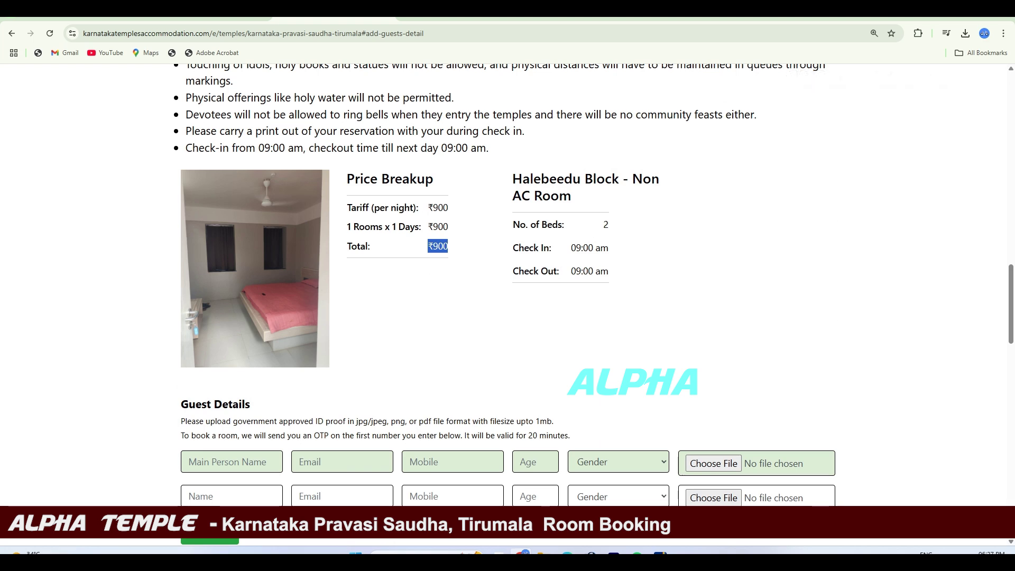
- Change the room type to Hampi Block - AC Suite Type 1 in the booking form
scroll(507, 285, up, 10)
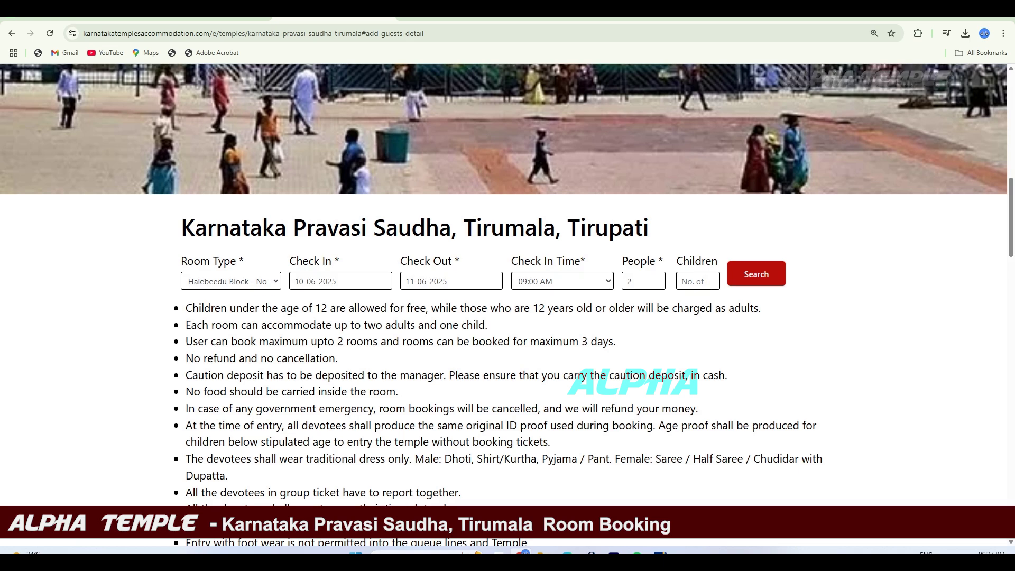
scroll(507, 286, up, 8)
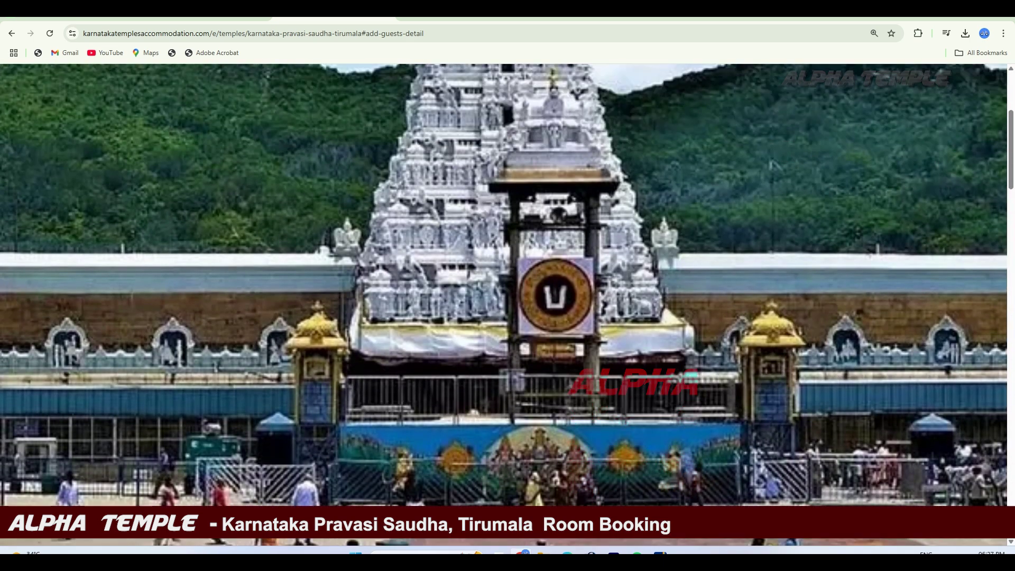
scroll(508, 285, down, 9)
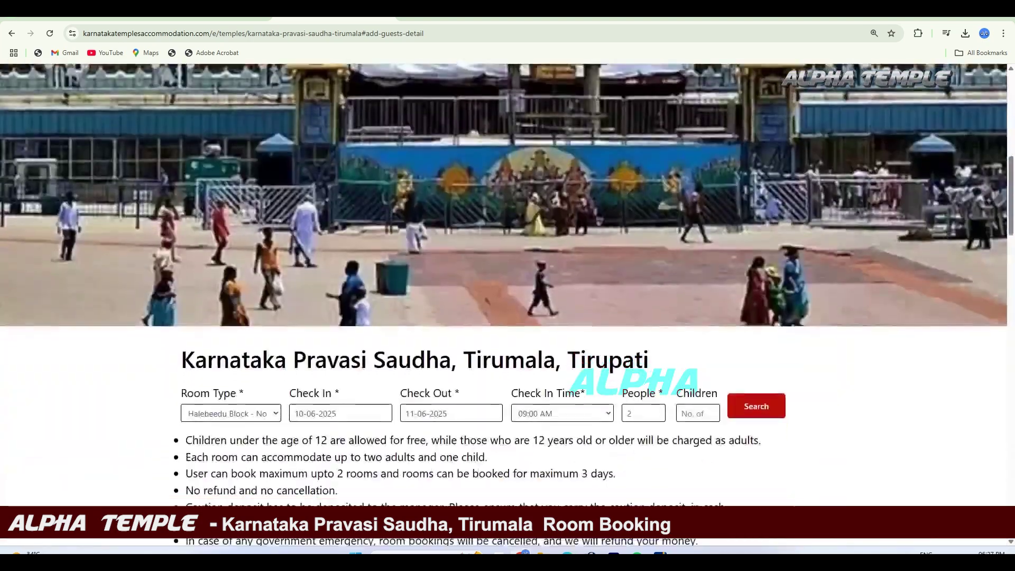
scroll(507, 286, down, 3)
click(231, 226)
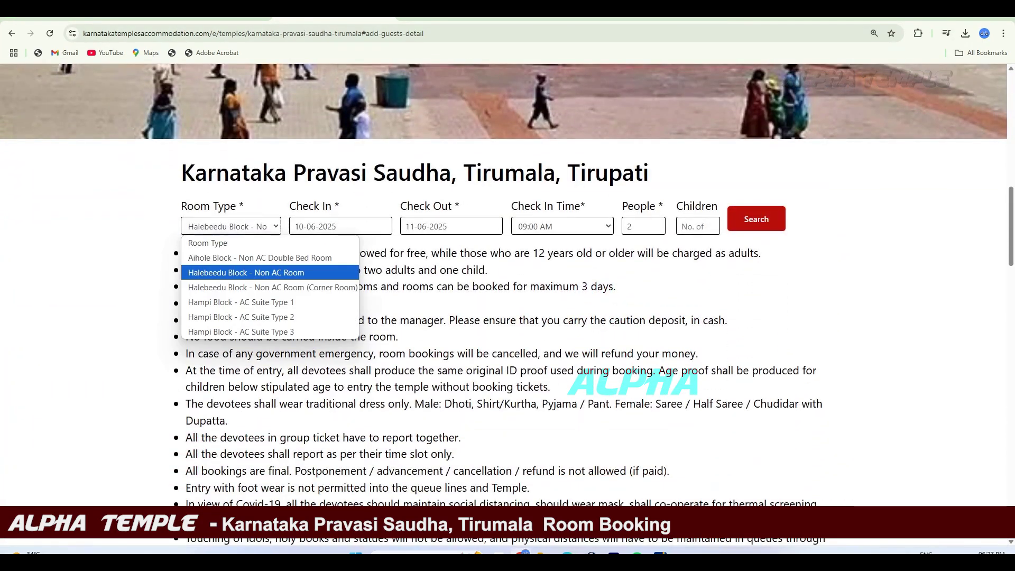
click(241, 301)
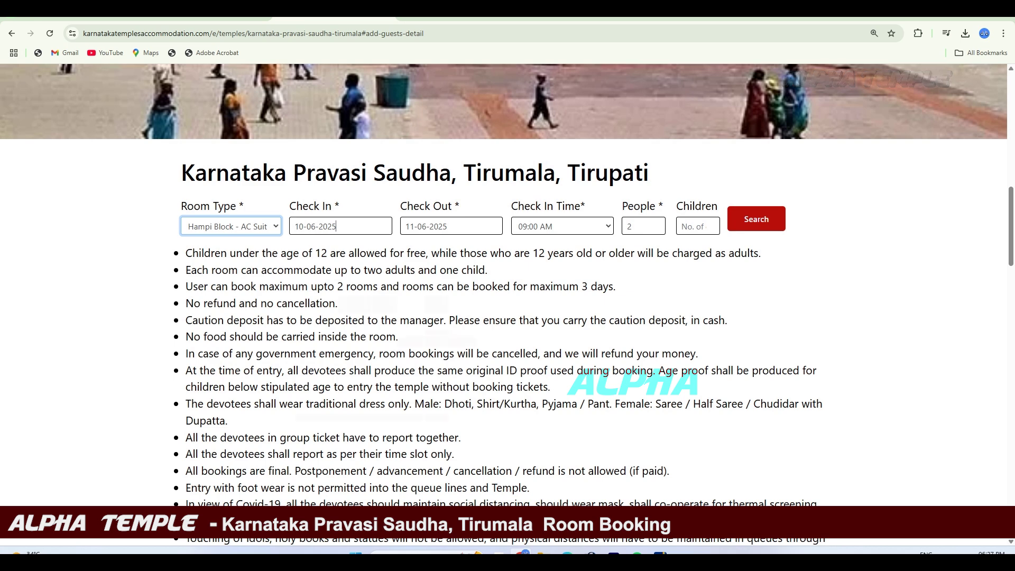
- Check the Hampi Block suite's availability from April to June 2025 and set the check-in date to 23-05-2025
click(336, 226)
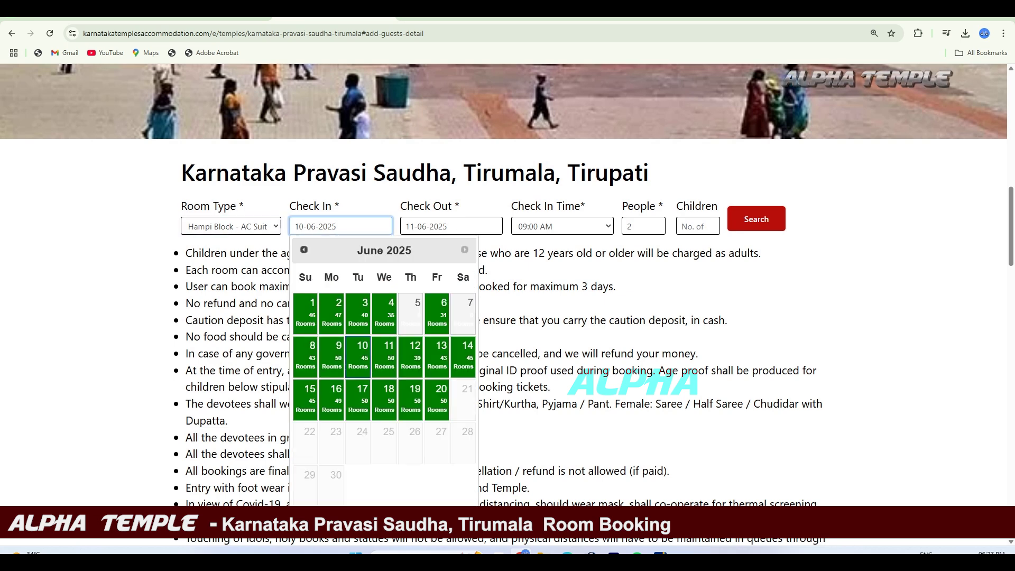
click(304, 250)
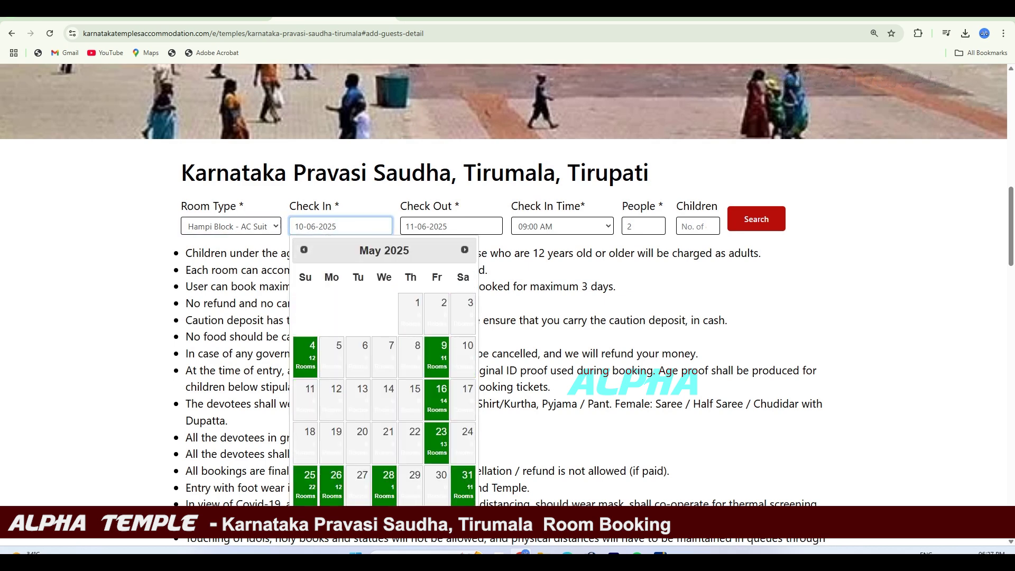
click(303, 249)
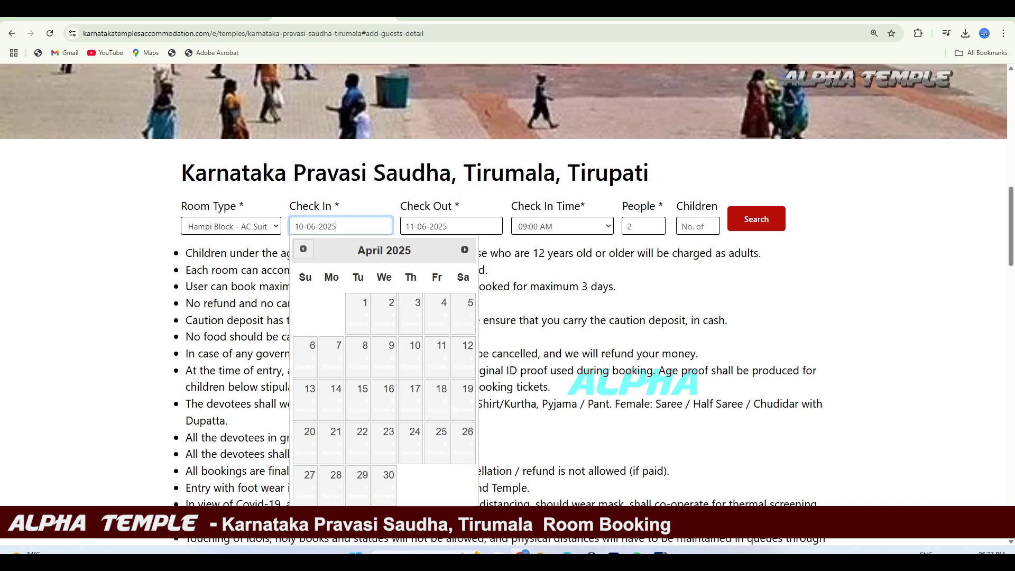
click(465, 249)
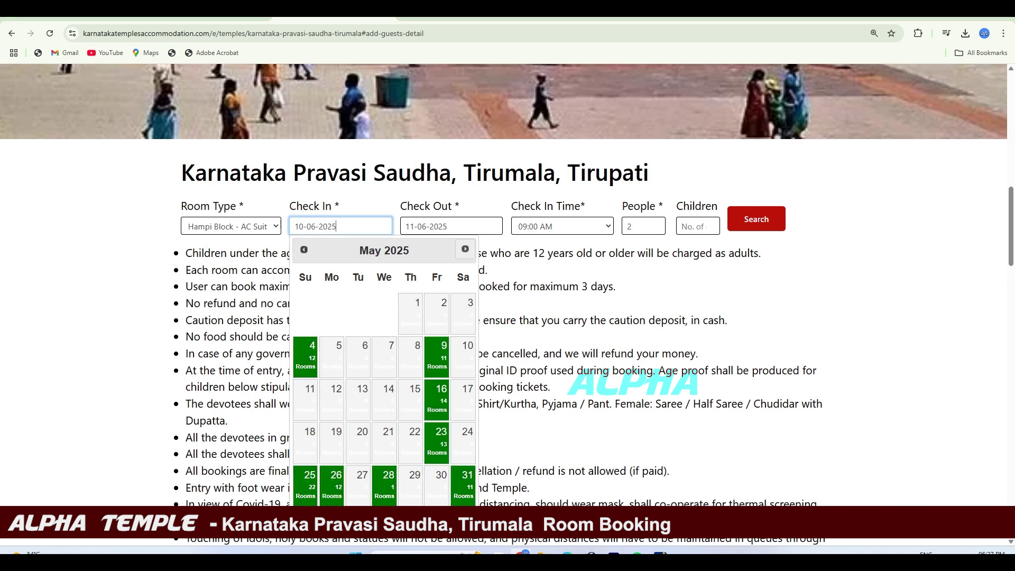
click(464, 249)
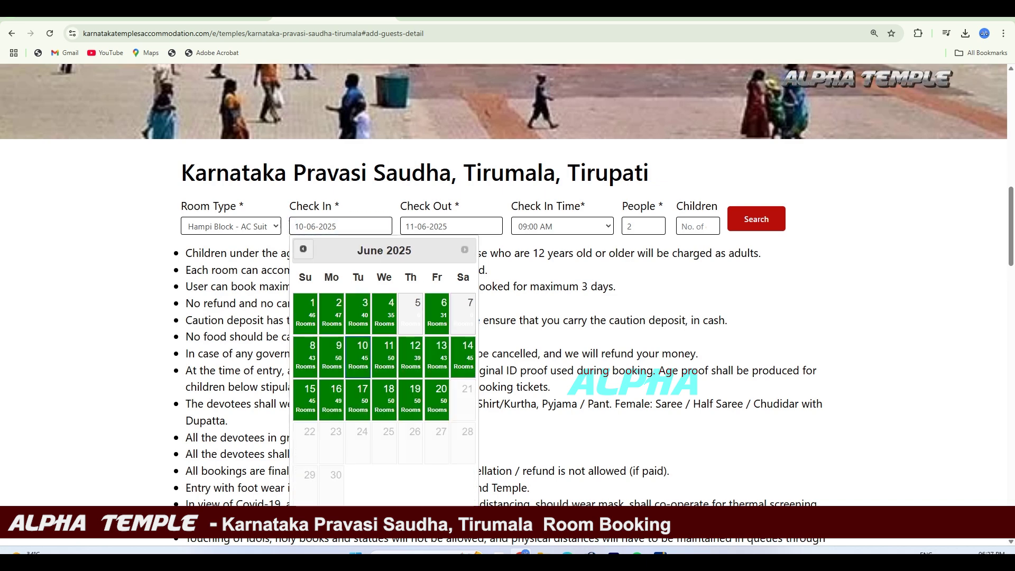
click(304, 249)
click(438, 443)
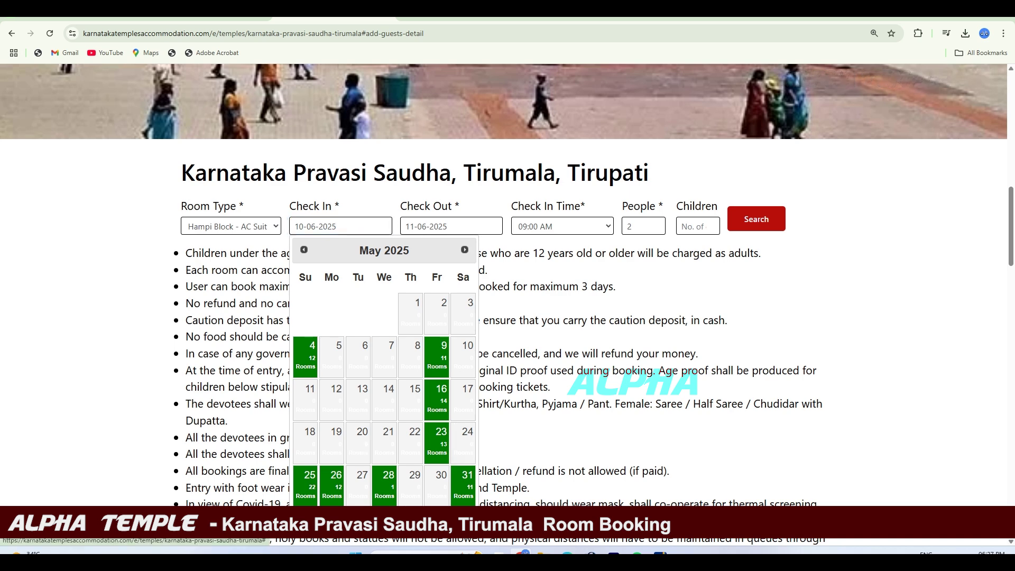
click(438, 443)
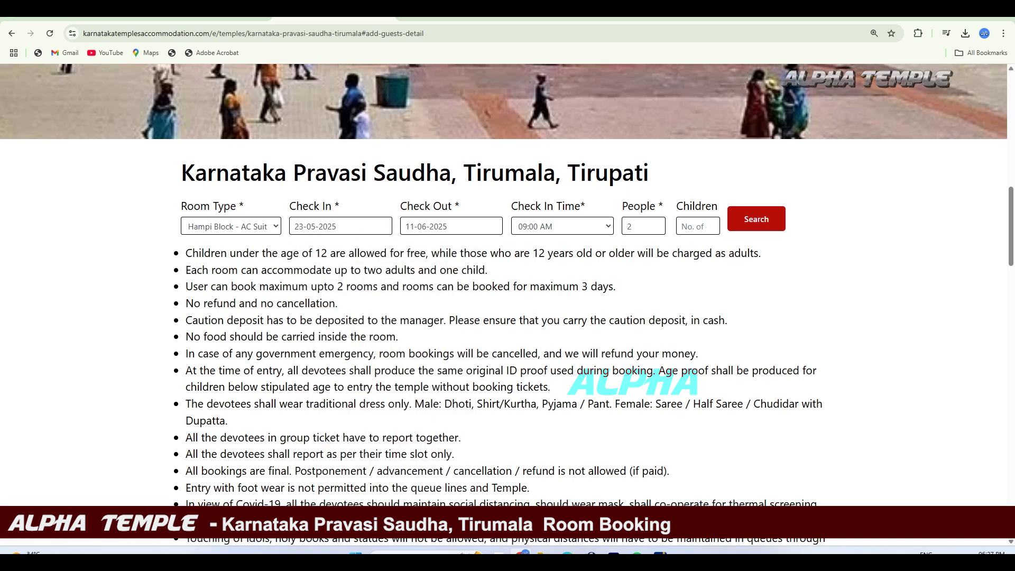
- Set the check-out date to 24-05-2025 and search for the Hampi Block - AC Suite Type 1 room
click(452, 226)
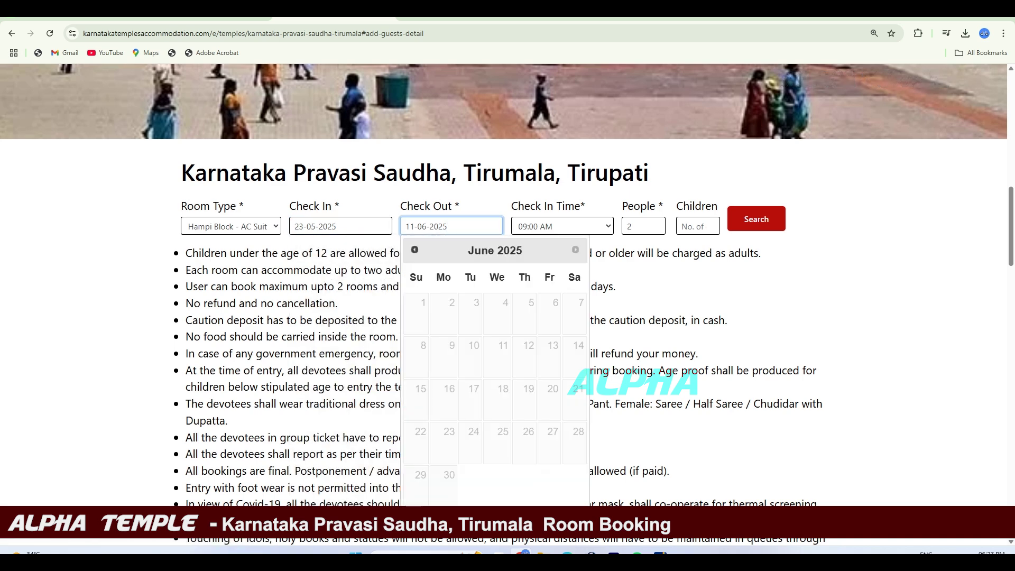
click(415, 250)
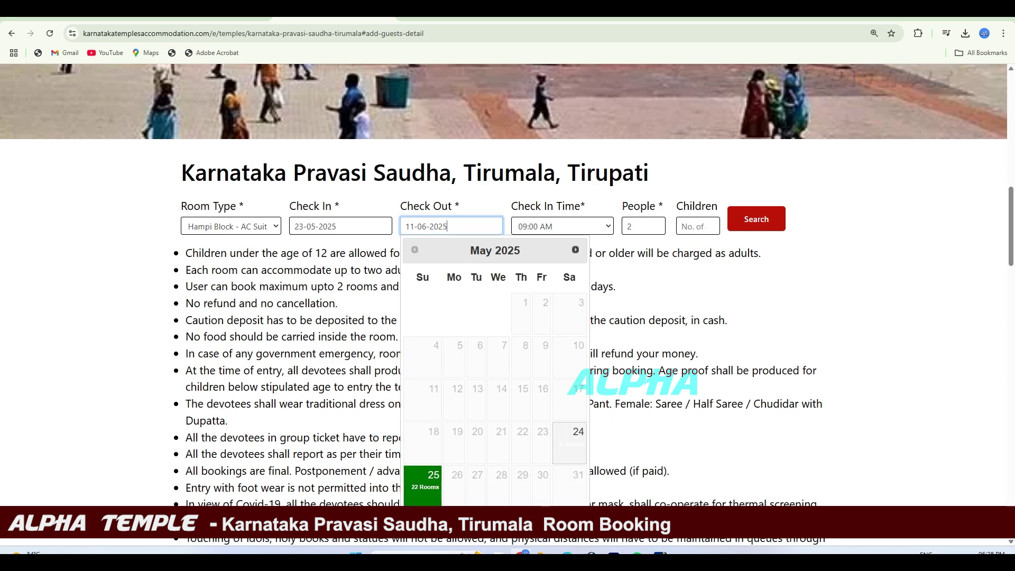
click(569, 443)
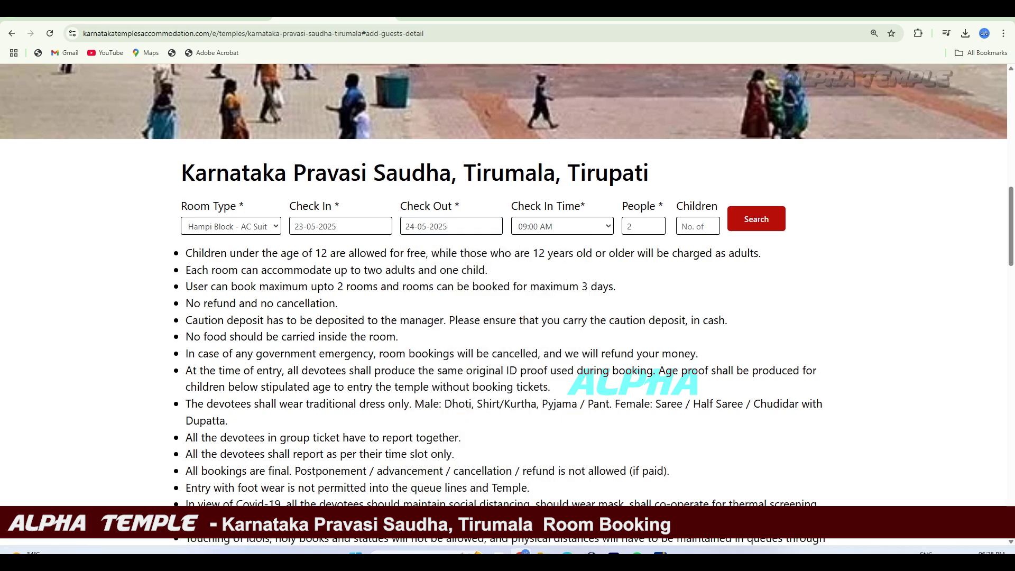
key(Return)
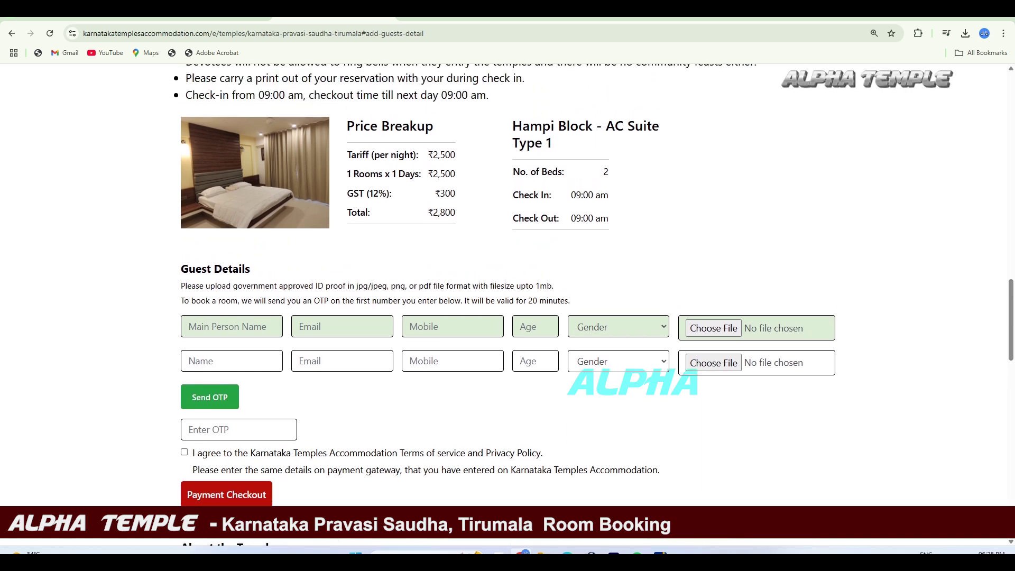
- Review the Hampi Block suite's price breakup and guest details form, and look through the room types offered in the booking form
scroll(508, 285, down, 2)
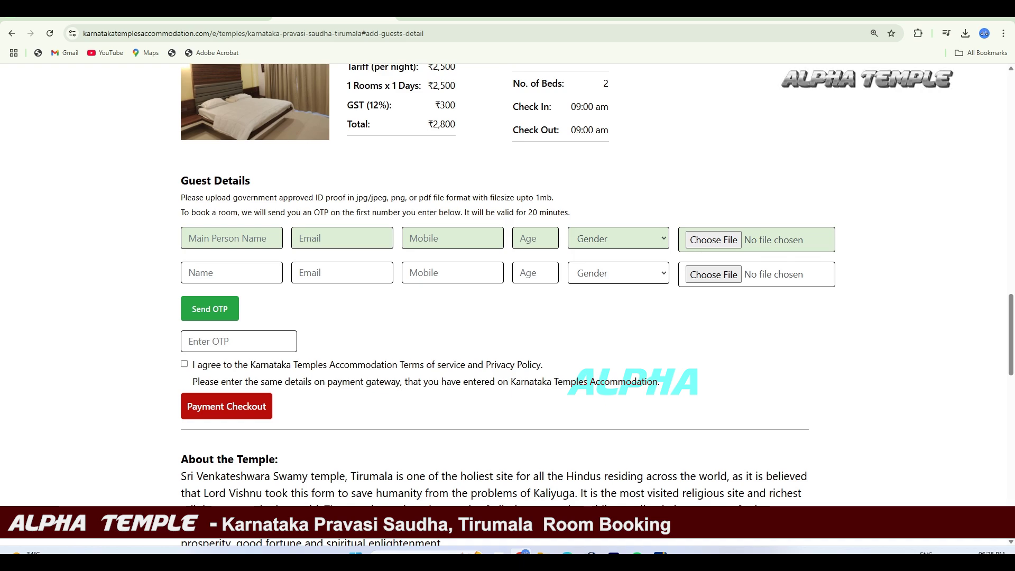
scroll(508, 285, up, 15)
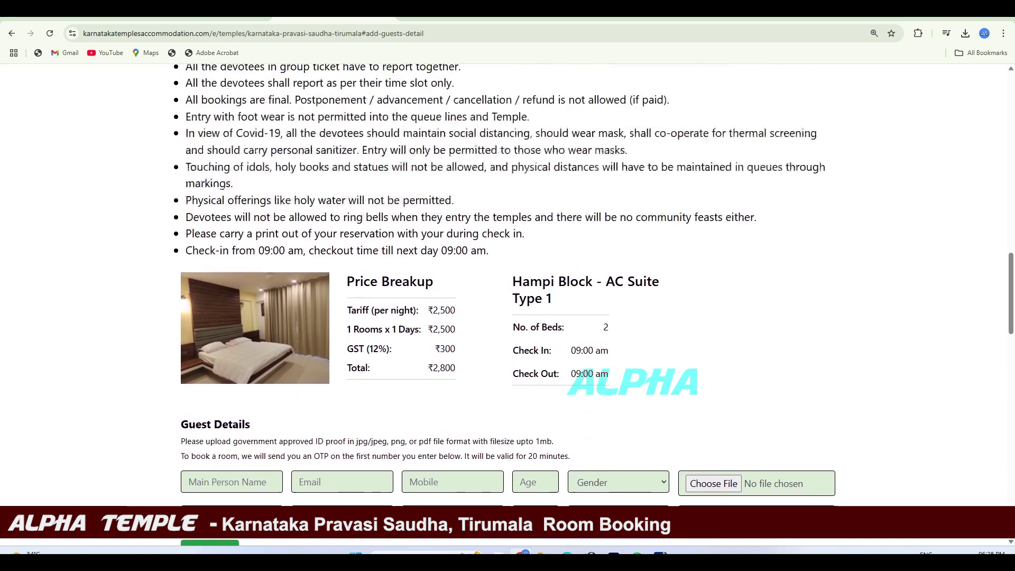
scroll(508, 304, up, 1)
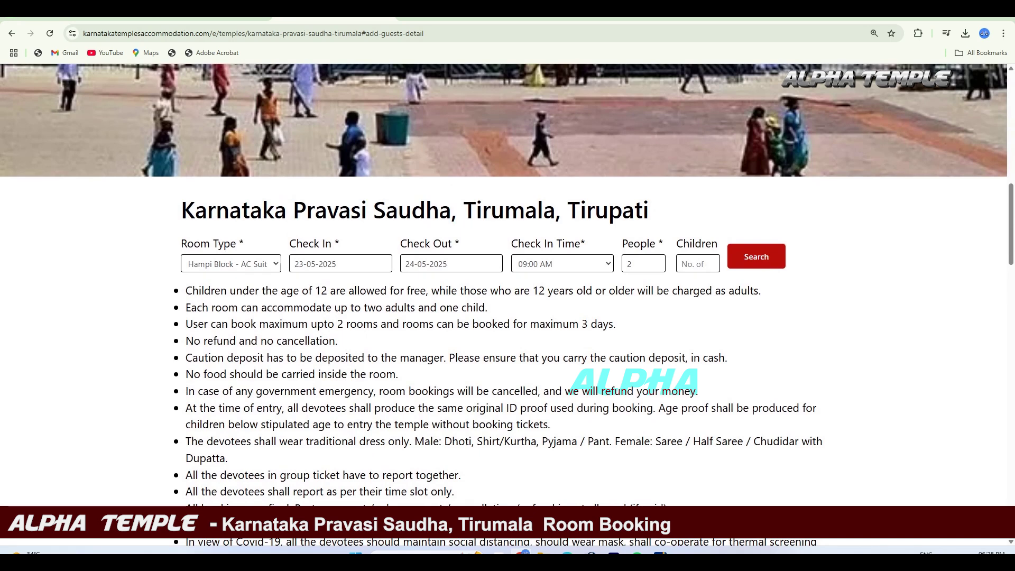
click(231, 264)
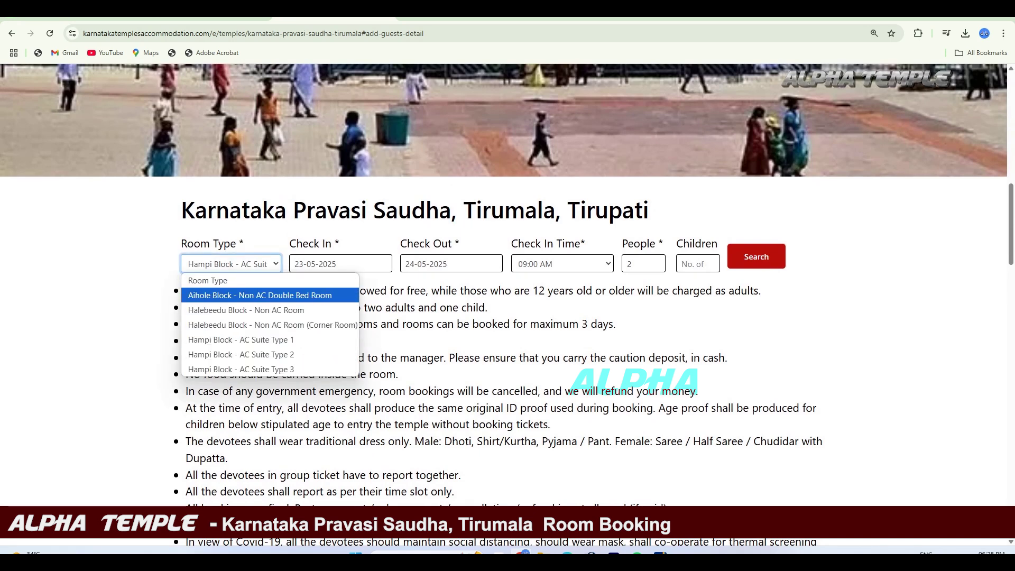
key(Return)
scroll(507, 317, down, 2)
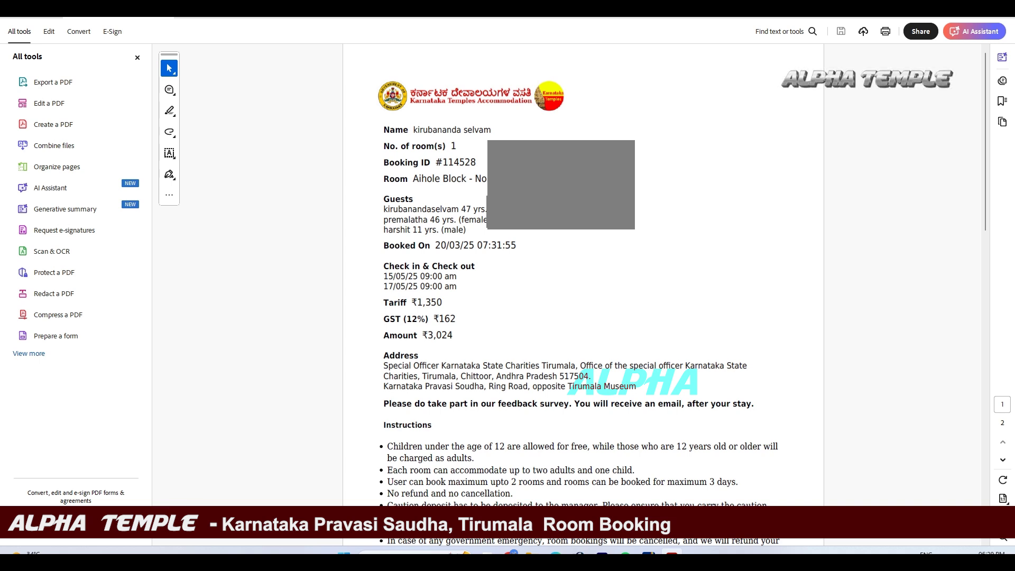
- Read the booking confirmation PDF in Acrobat, highlighting the instruction's phrases on children under 12 and guests 12 years or older
scroll(581, 274, down, 2)
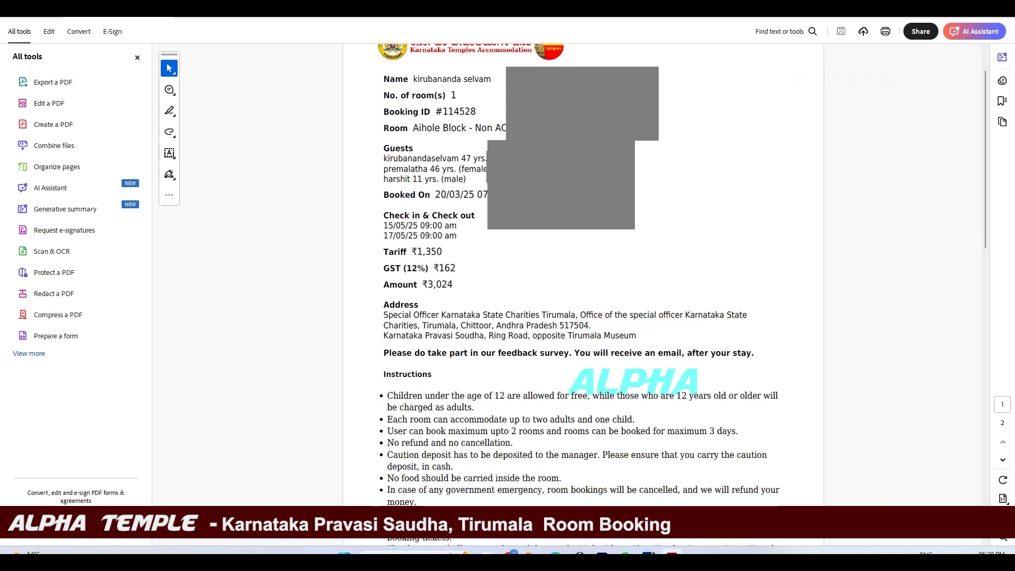
scroll(581, 275, down, 2)
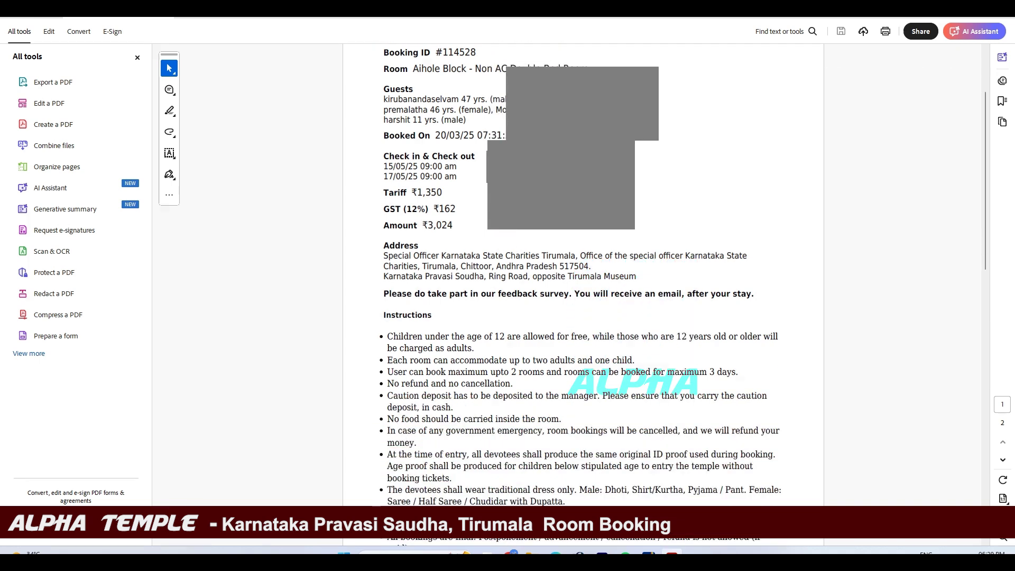
drag(449, 336, 505, 336)
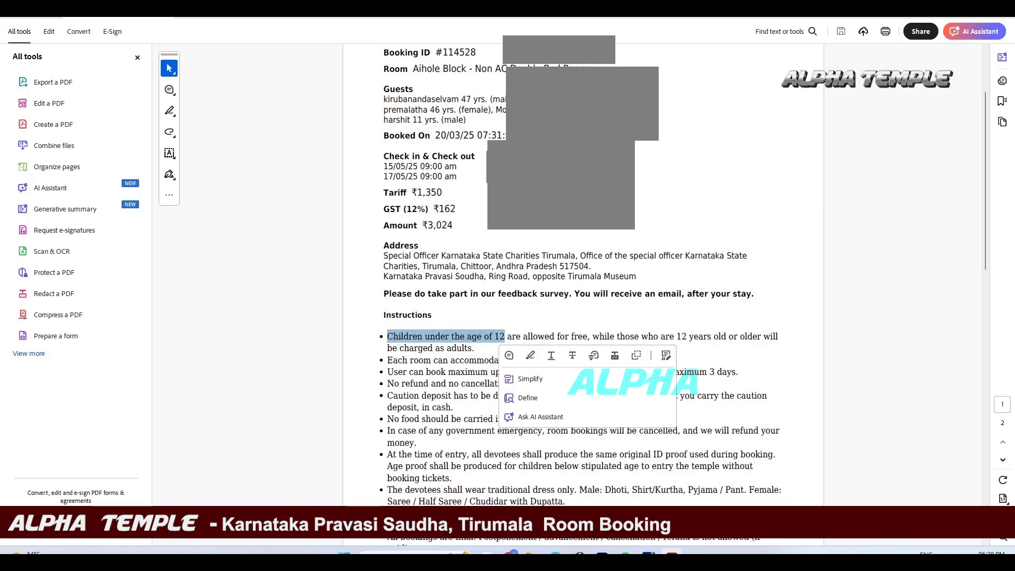
drag(677, 336, 778, 336)
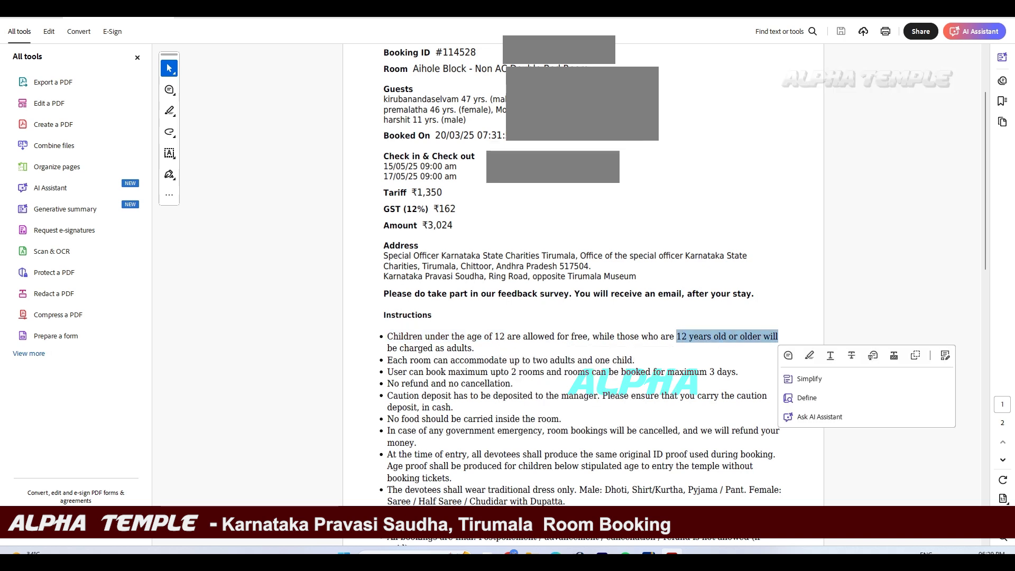
scroll(665, 292, down, 2)
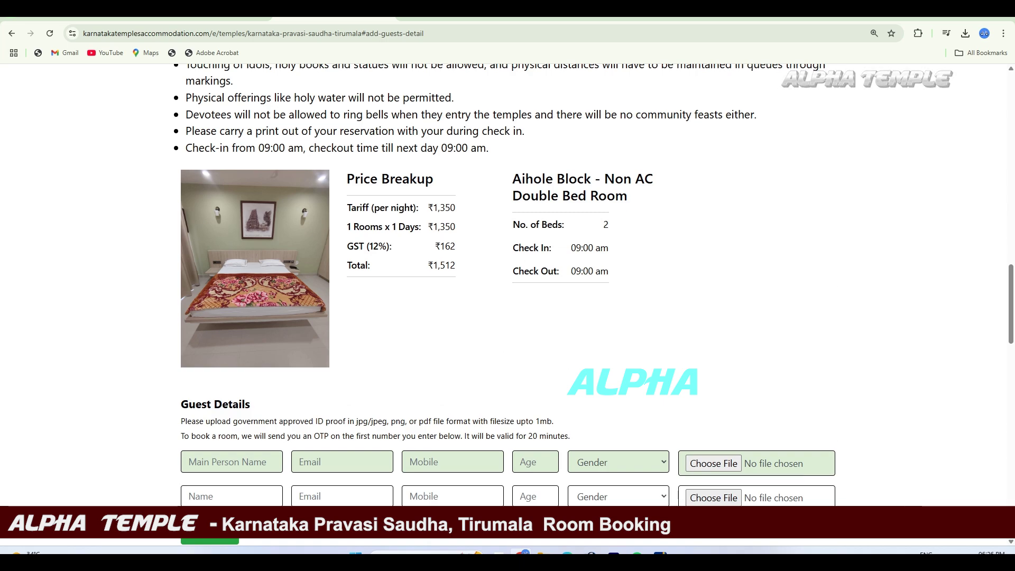
- Return to the accommodation booking page and change the room type from Aihole Block to Halebeedu Block - Non AC Room
scroll(507, 304, up, 10)
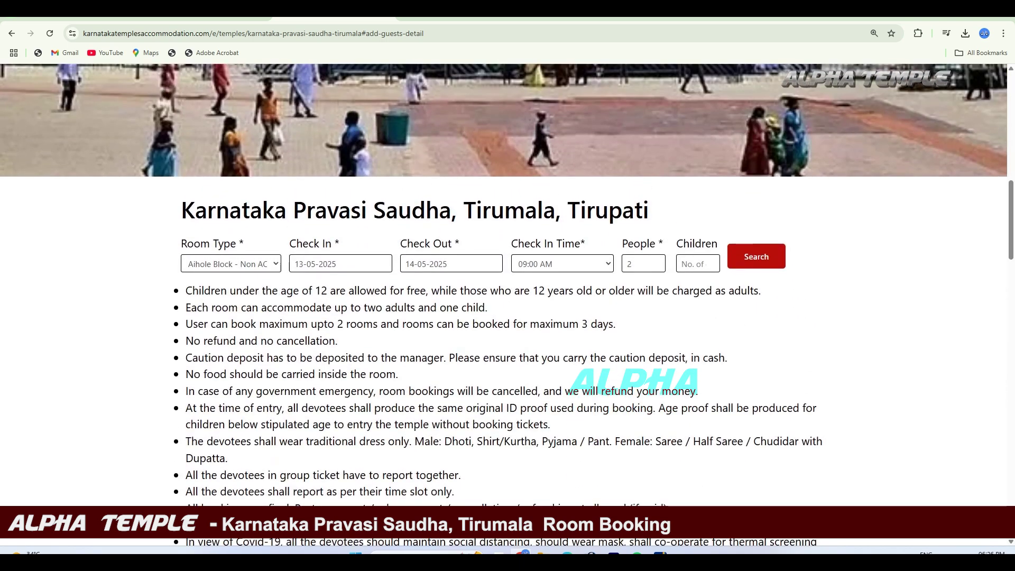
click(231, 264)
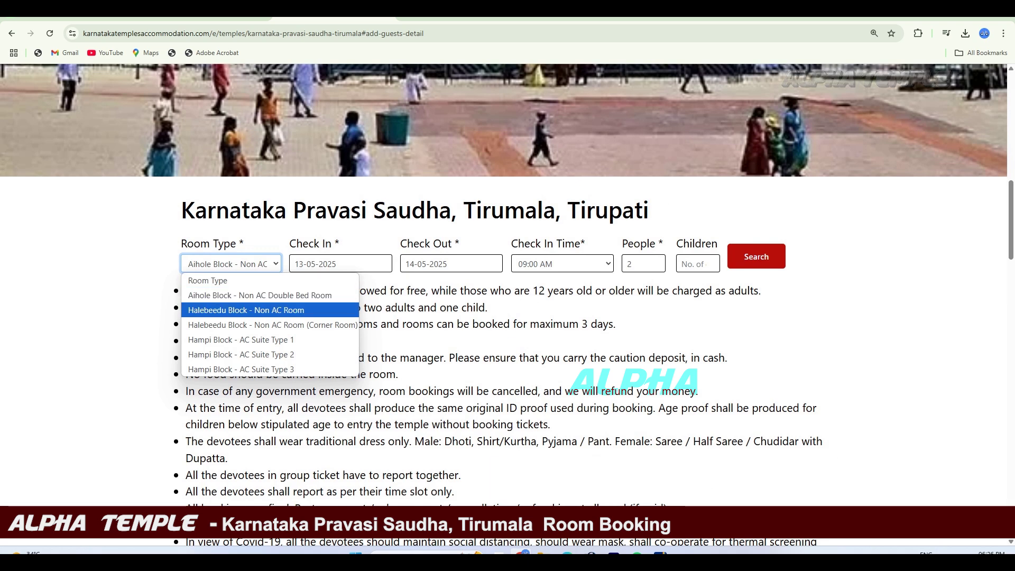
click(246, 311)
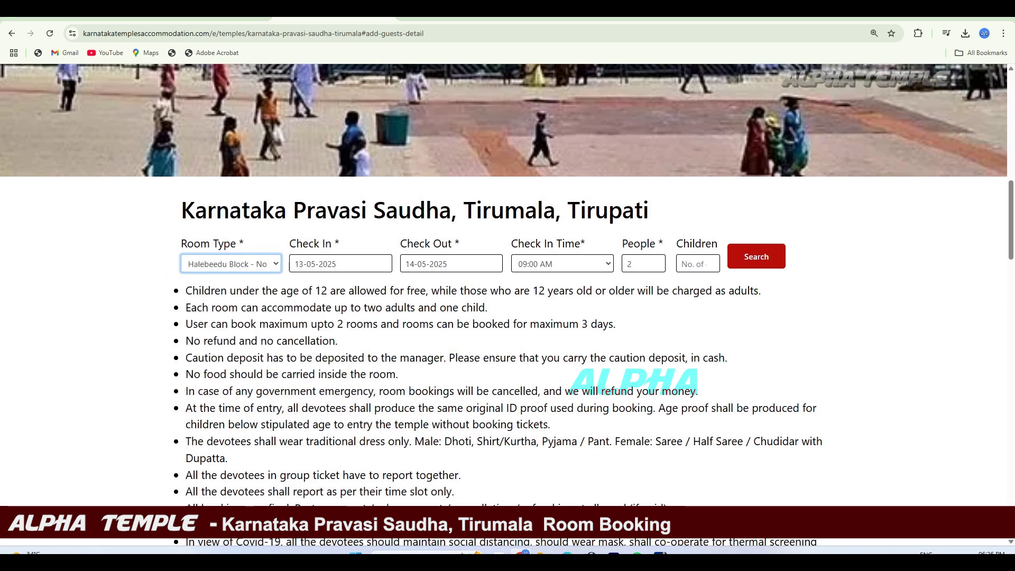
- Check the Halebeedu Block room's check-in availability for March, April and May 2025
key(Tab)
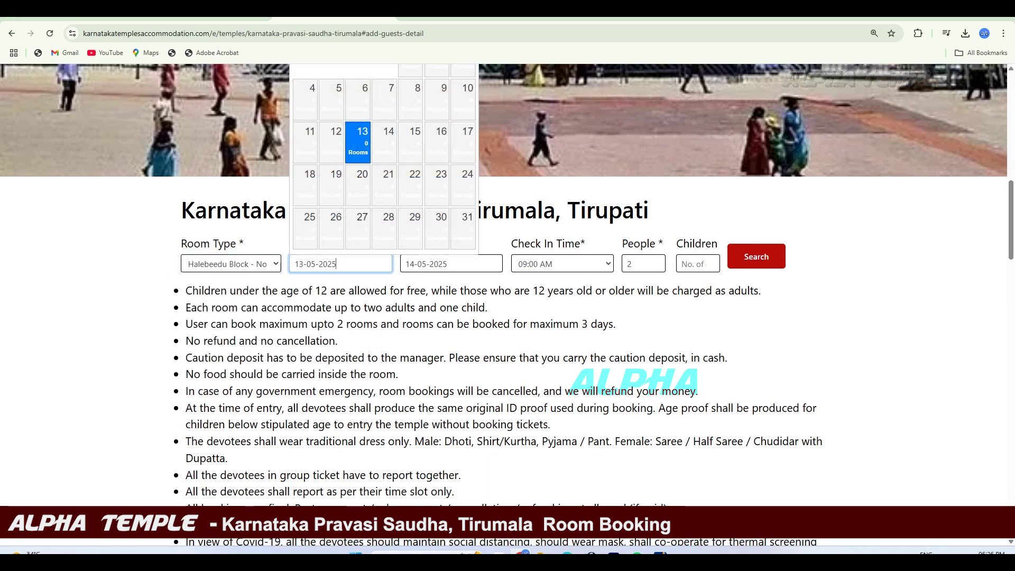
scroll(508, 304, up, 2)
click(304, 97)
click(304, 97)
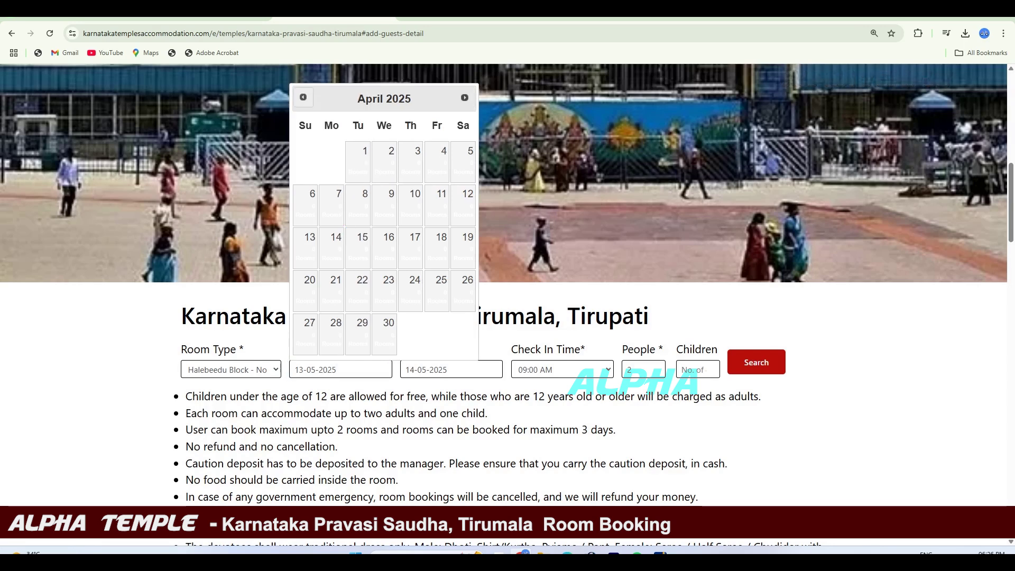
click(303, 97)
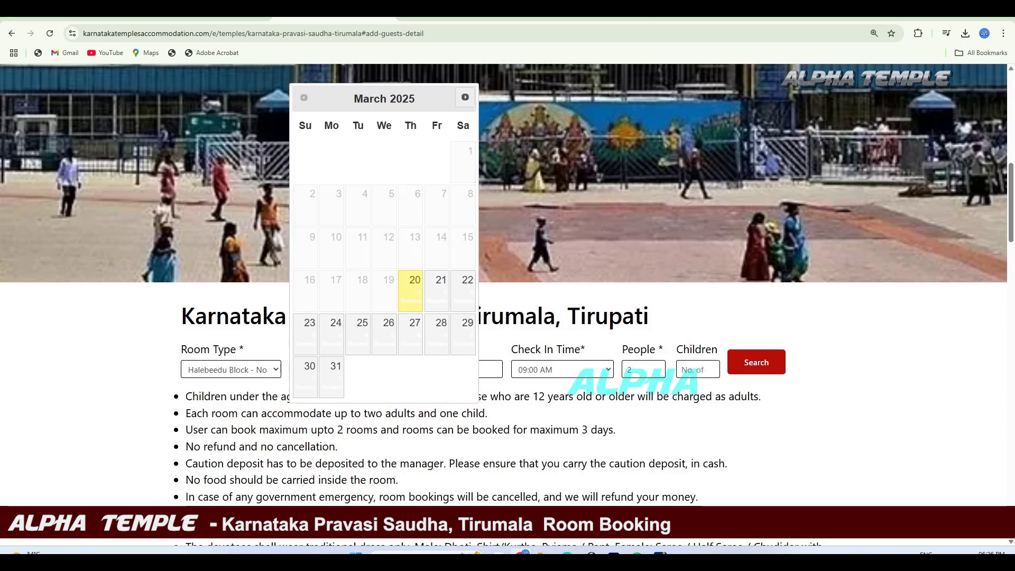
click(464, 97)
click(464, 97)
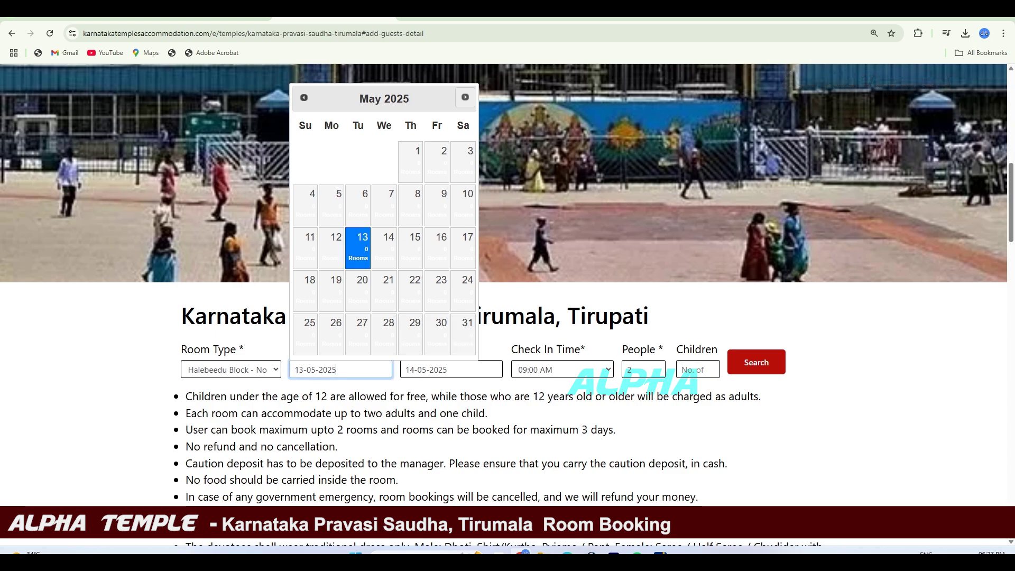